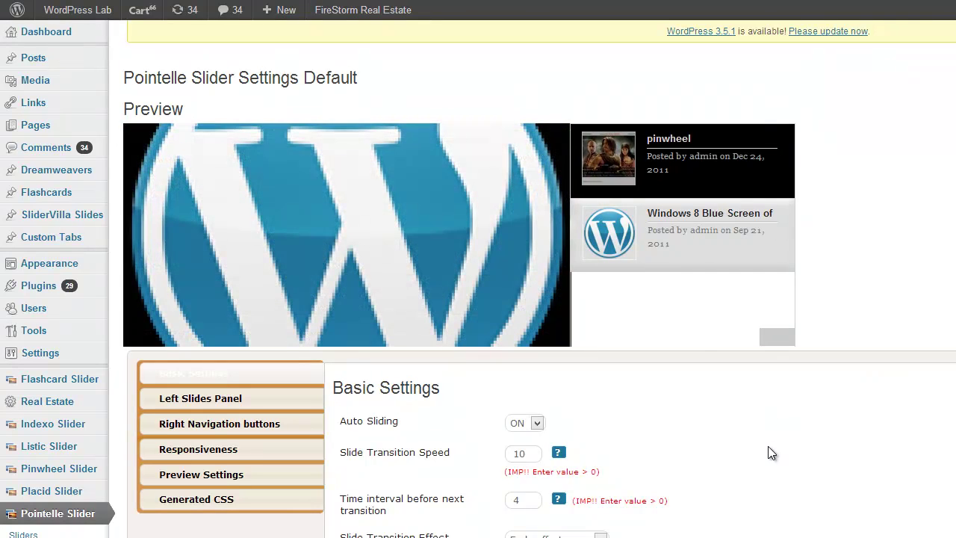
In Miscellaneous settings, set Create 'SliderVilla Slides' Custom Post Type to Yes.
{"action": "scroll", "coordinate": [771, 452], "scroll_direction": "down", "scroll_amount": 10}
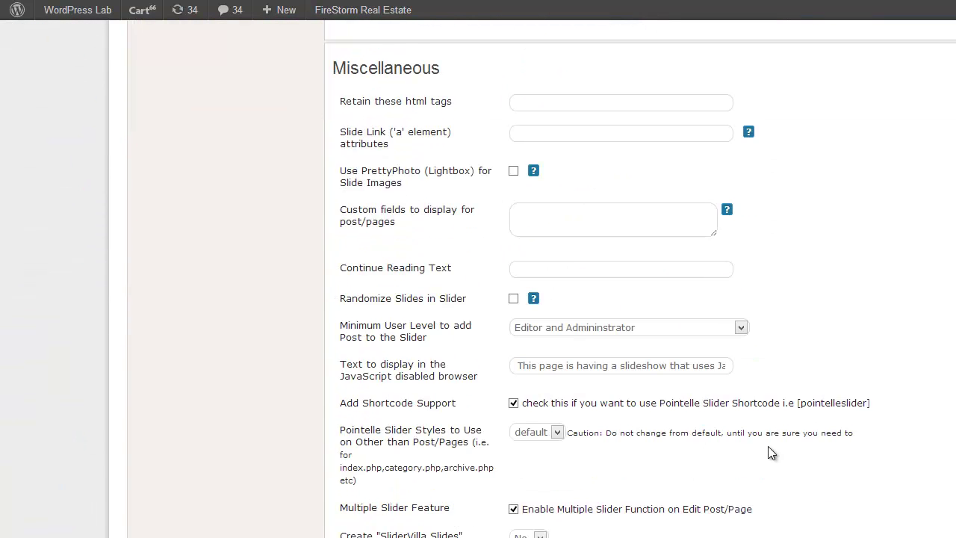
{"action": "scroll", "coordinate": [772, 453], "scroll_direction": "down", "scroll_amount": 2}
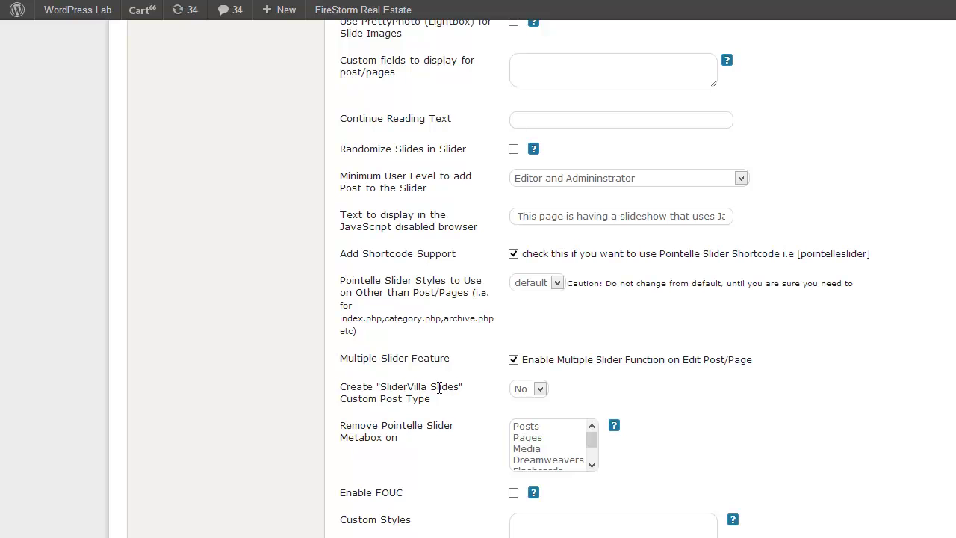
{"action": "left_click", "coordinate": [540, 389]}
{"action": "left_click", "coordinate": [525, 413]}
Bring up the link options for SliderVilla Slides > Add New in the sidebar.
{"action": "scroll", "coordinate": [478, 299], "scroll_direction": "down", "scroll_amount": 2}
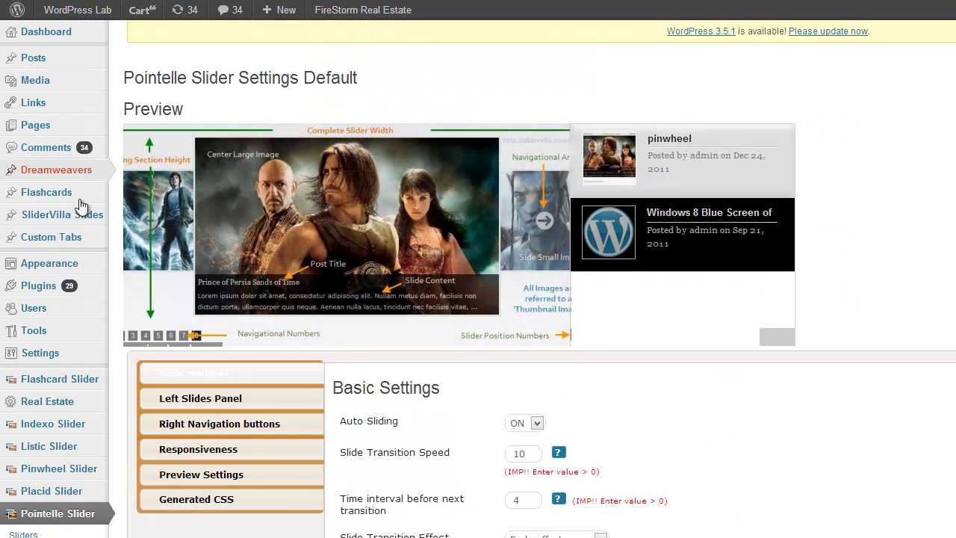
{"action": "mouse_move", "coordinate": [75, 223]}
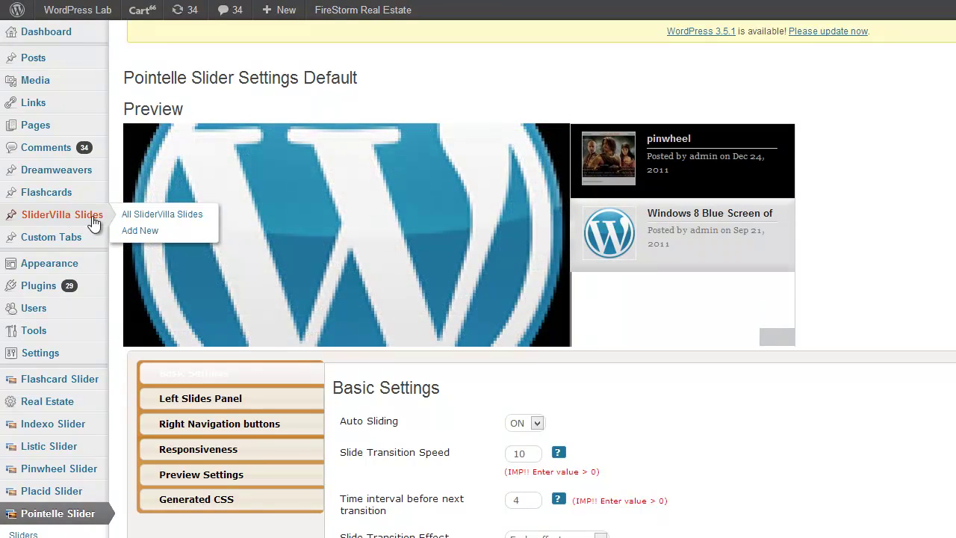
{"action": "right_click", "coordinate": [144, 231]}
Open a new SliderVilla slide and title it 'First video slide', leaving the body empty.
{"action": "left_click", "coordinate": [196, 242]}
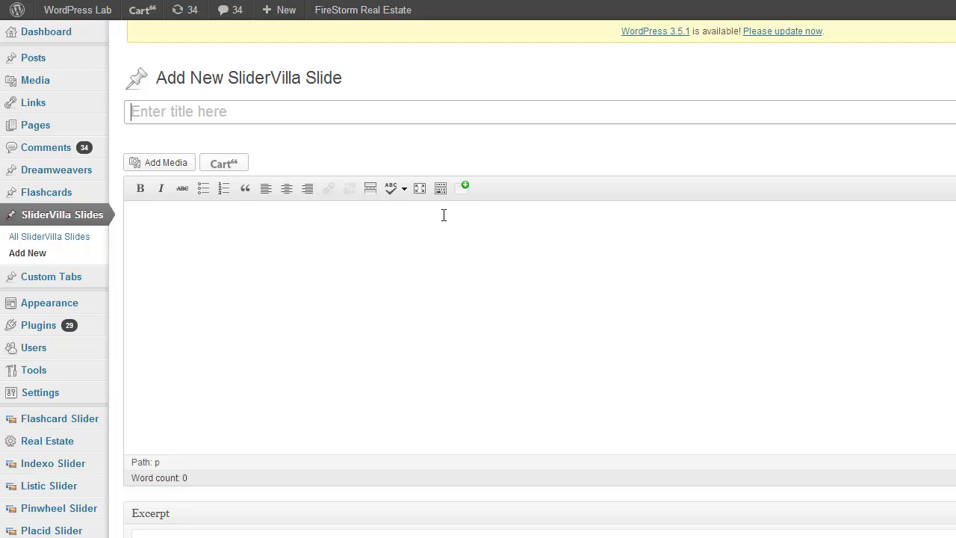
{"action": "left_click", "coordinate": [216, 120]}
{"action": "type", "text": "First video slide"}
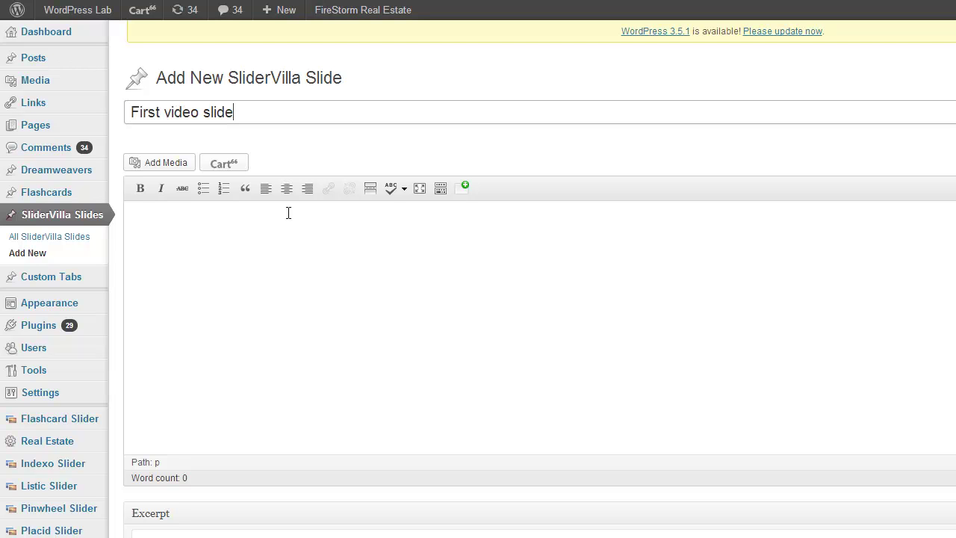
{"action": "left_click", "coordinate": [278, 233]}
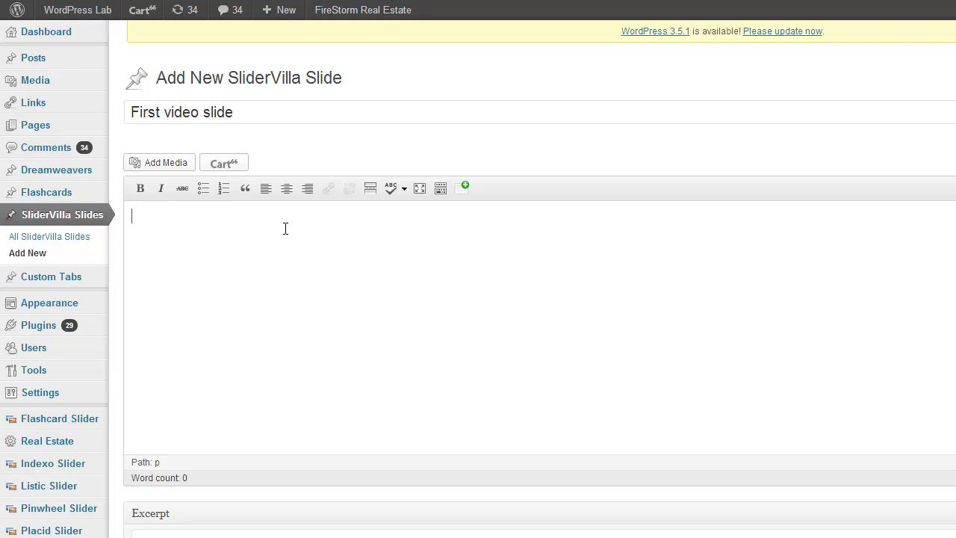
{"action": "scroll", "coordinate": [285, 229], "scroll_direction": "down", "scroll_amount": 6}
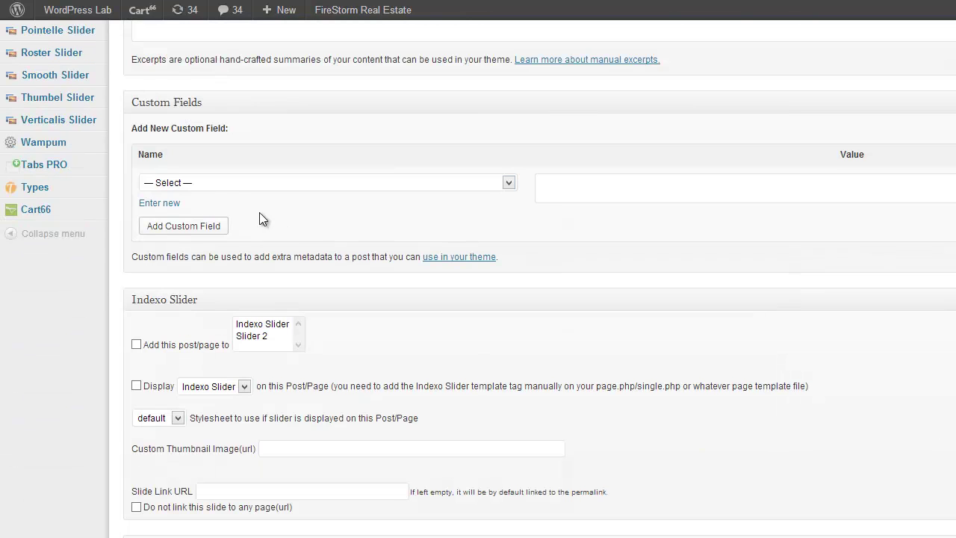
Start a new custom field named pointelle_media and move to its Value box.
{"action": "left_click", "coordinate": [170, 204]}
{"action": "left_click", "coordinate": [269, 186]}
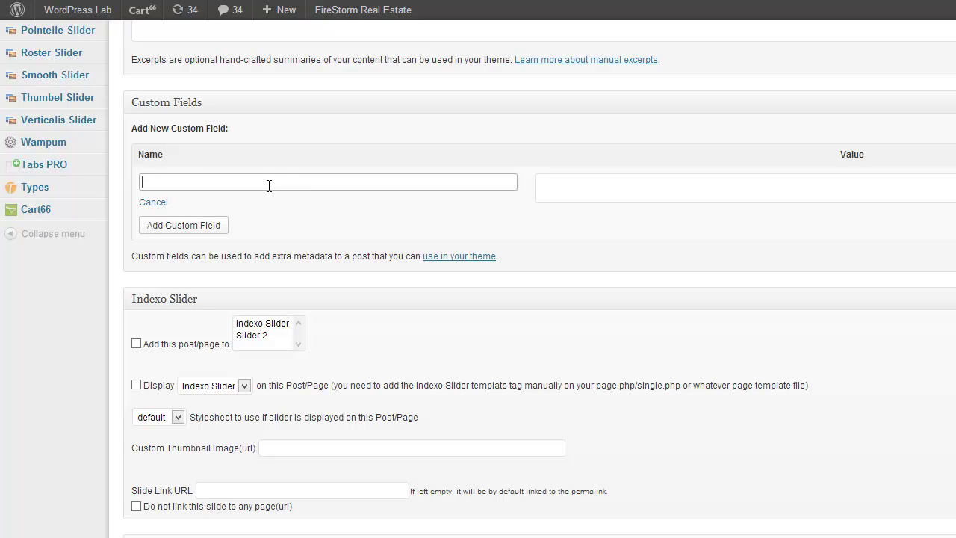
{"action": "type", "text": "pointelle_media"}
{"action": "left_click", "coordinate": [577, 195]}
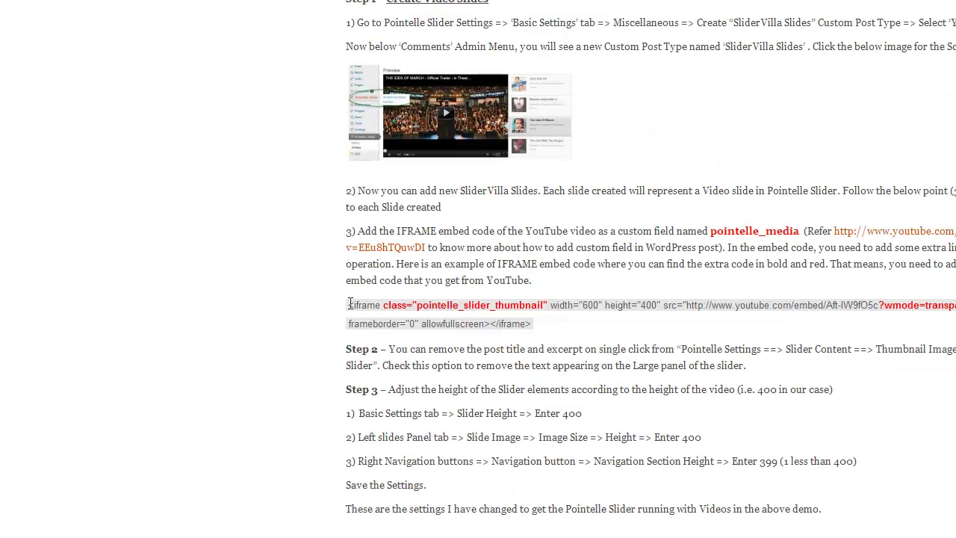
Select the full example iframe embed code in the SliderVilla guide.
{"action": "left_click_drag", "start_coordinate": [351, 304], "coordinate": [461, 304]}
{"action": "left_click", "coordinate": [496, 327]}
{"action": "triple_click", "coordinate": [943, 306]}
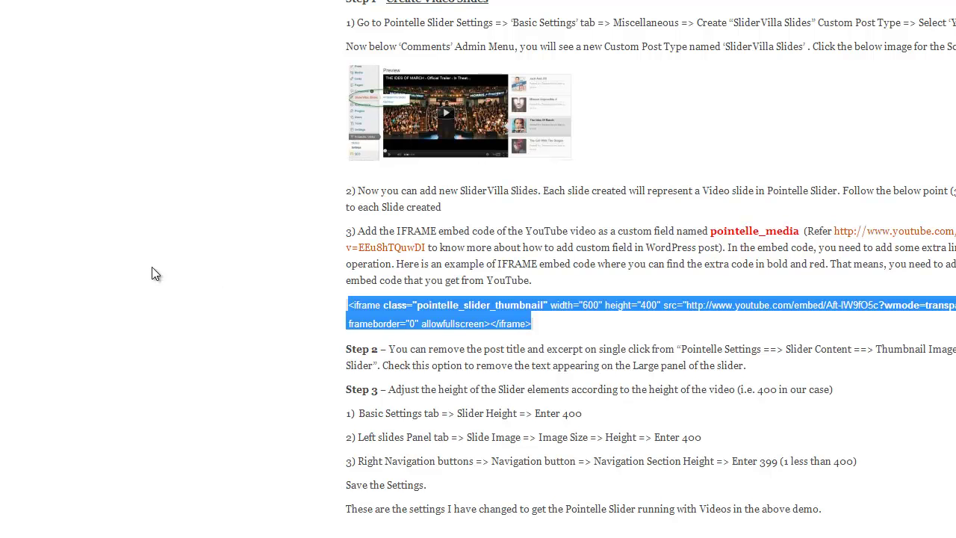
Back in WordPress, save the pointelle_media custom field holding the iframe code.
{"action": "key", "text": "alt+Tab"}
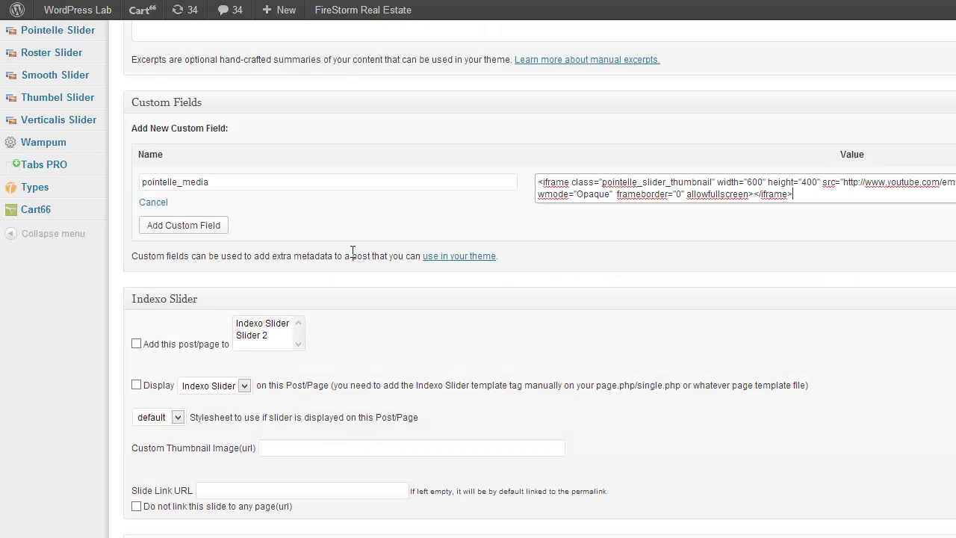
{"action": "left_click", "coordinate": [181, 230]}
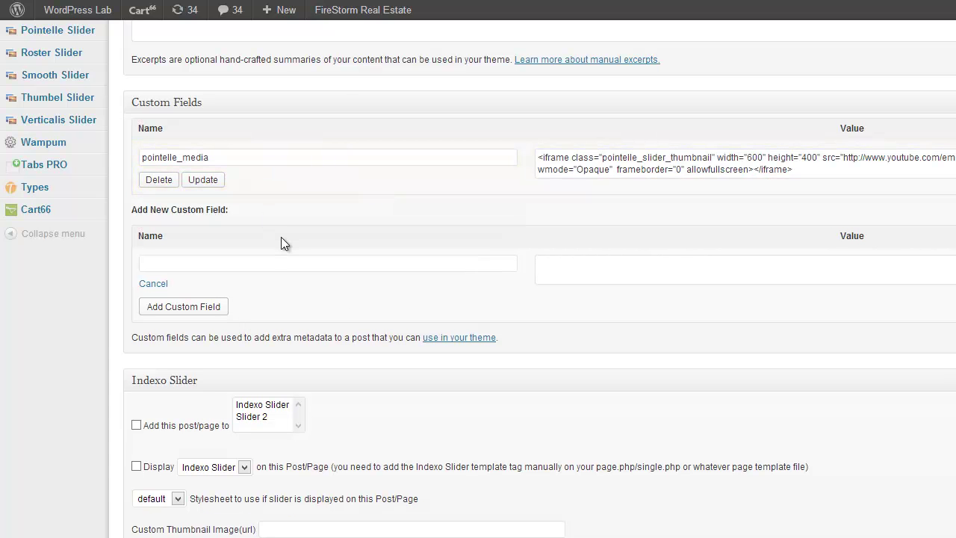
Add 'First video slide' to the Pointelle Slider and publish it.
{"action": "scroll", "coordinate": [281, 236], "scroll_direction": "down", "scroll_amount": 3}
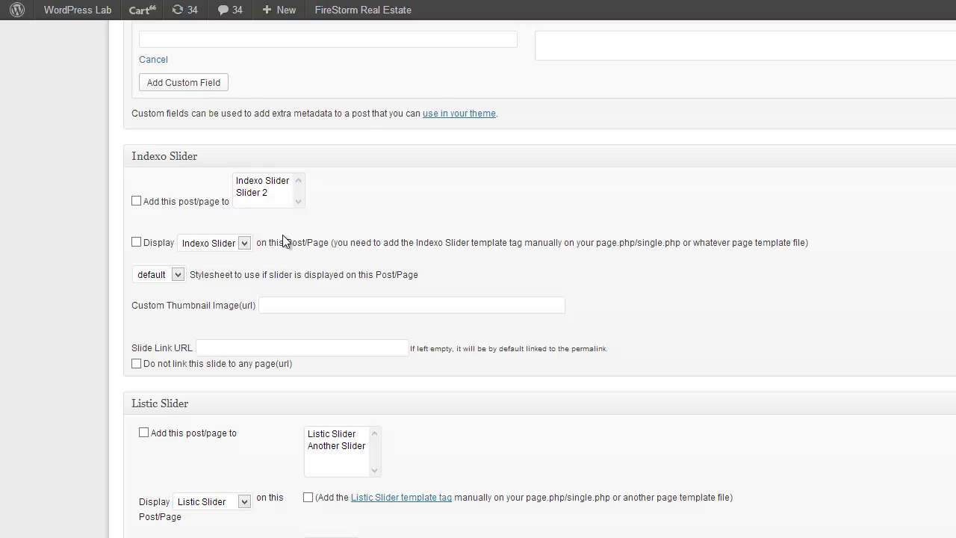
{"action": "scroll", "coordinate": [284, 240], "scroll_direction": "down", "scroll_amount": 2}
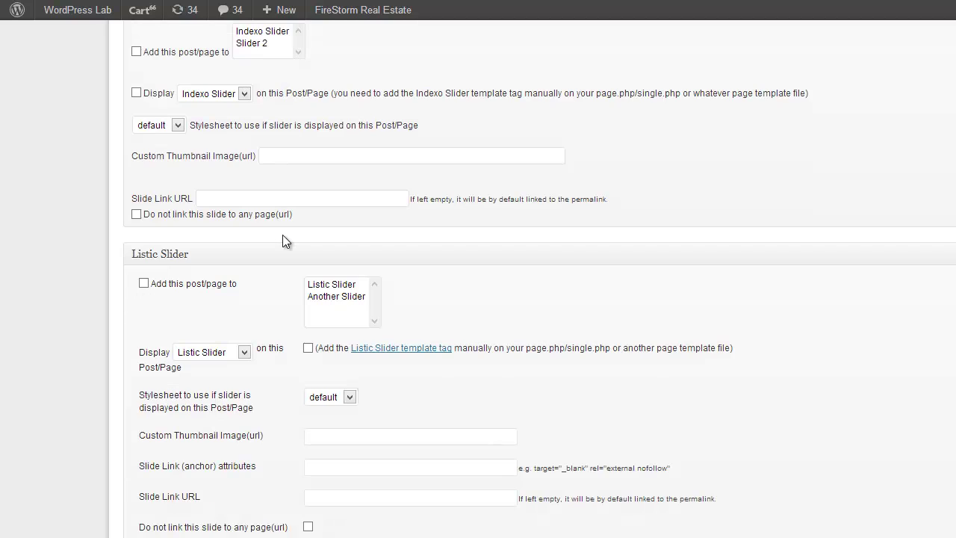
{"action": "scroll", "coordinate": [274, 233], "scroll_direction": "down", "scroll_amount": 12}
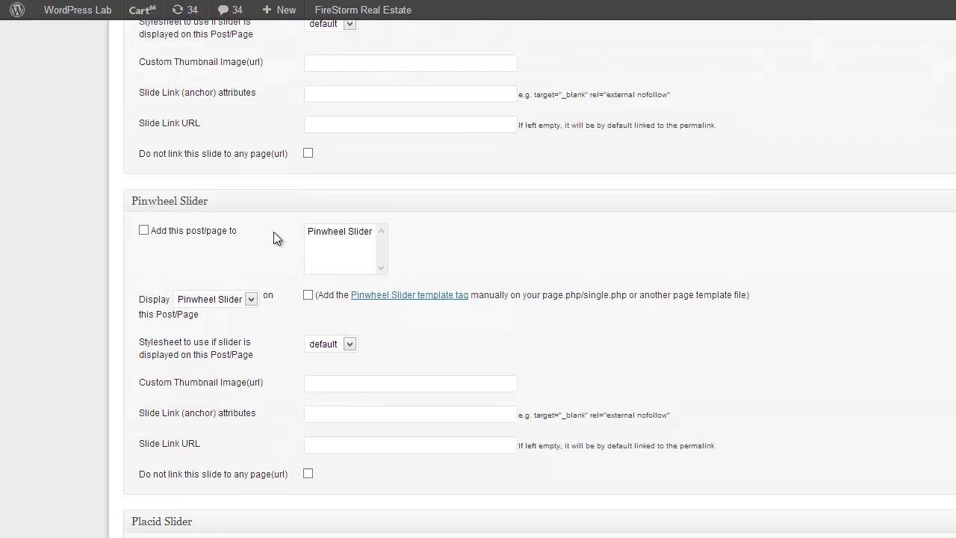
{"action": "scroll", "coordinate": [273, 239], "scroll_direction": "down", "scroll_amount": 2}
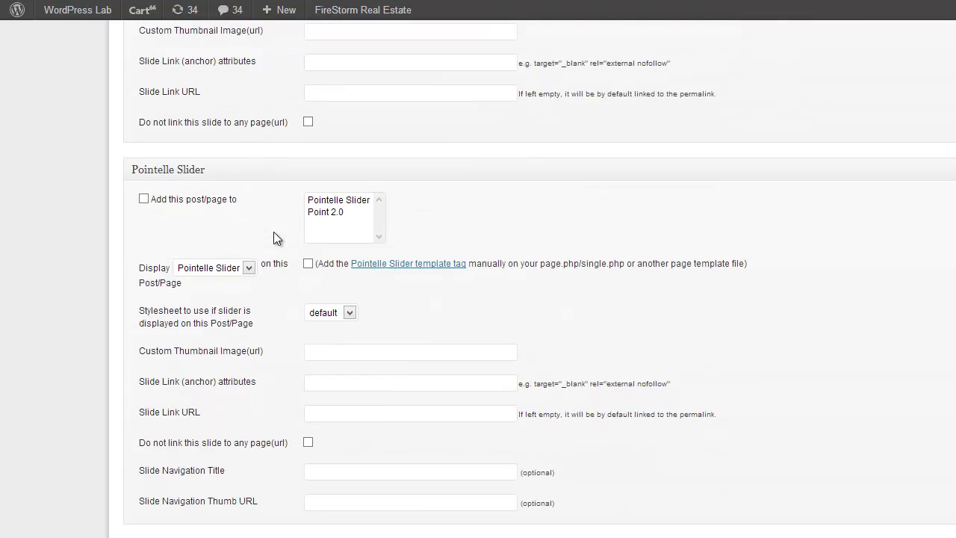
{"action": "left_click", "coordinate": [143, 200]}
{"action": "left_click", "coordinate": [332, 202]}
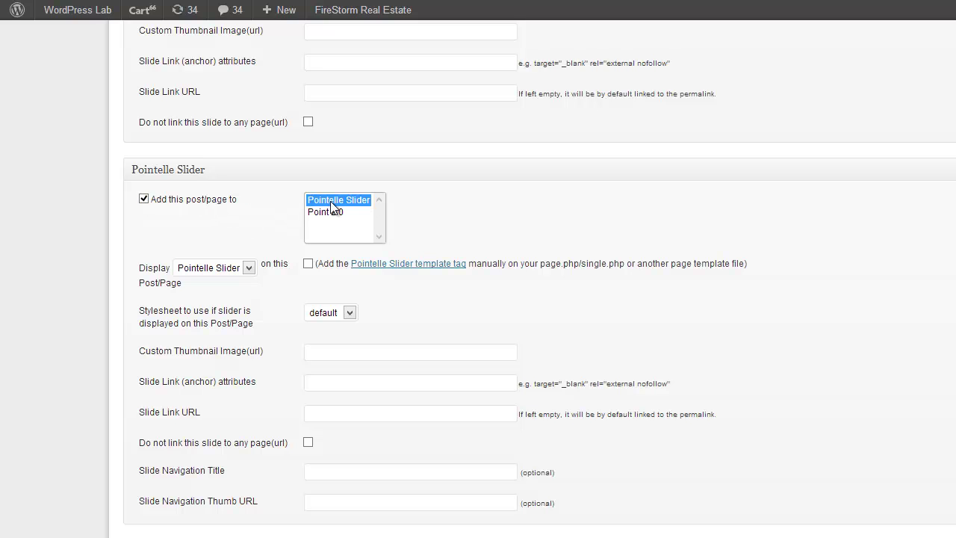
{"action": "scroll", "coordinate": [932, 370], "scroll_direction": "up", "scroll_amount": 20}
{"action": "left_click", "coordinate": [943, 247]}
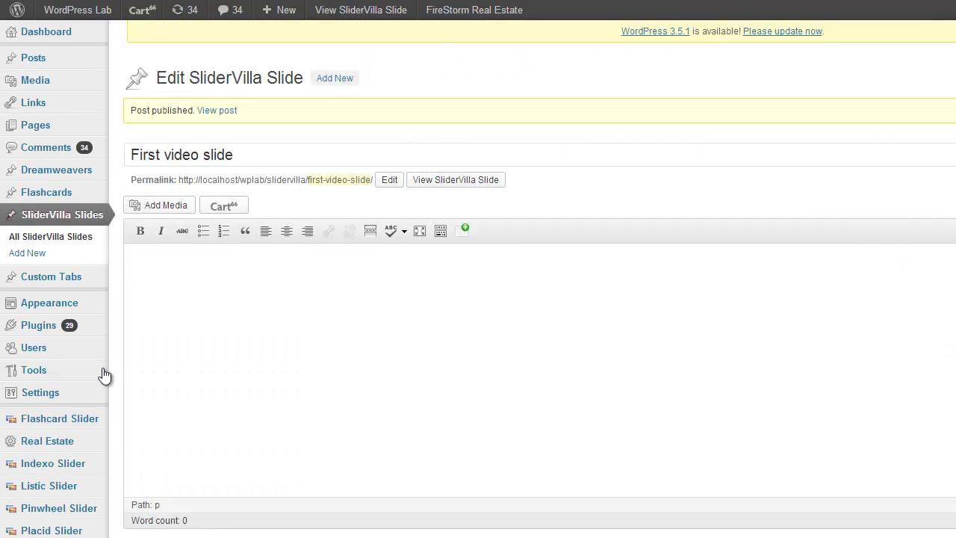
Go to Posts > Add New for a blank post.
{"action": "mouse_move", "coordinate": [94, 177]}
{"action": "mouse_move", "coordinate": [57, 58]}
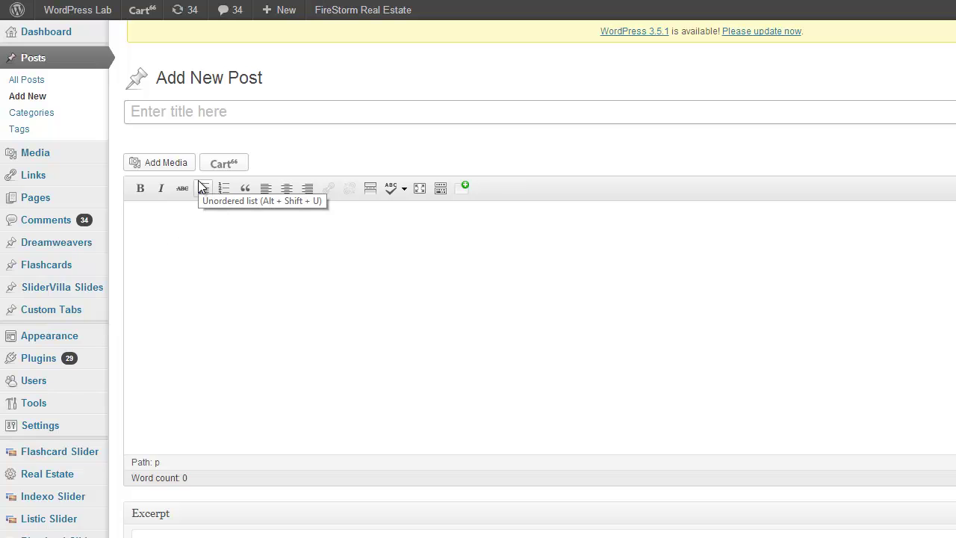
Enter 'Pointelle Slider video demo' as the new post's title.
{"action": "type", "text": "Pointelle S"}
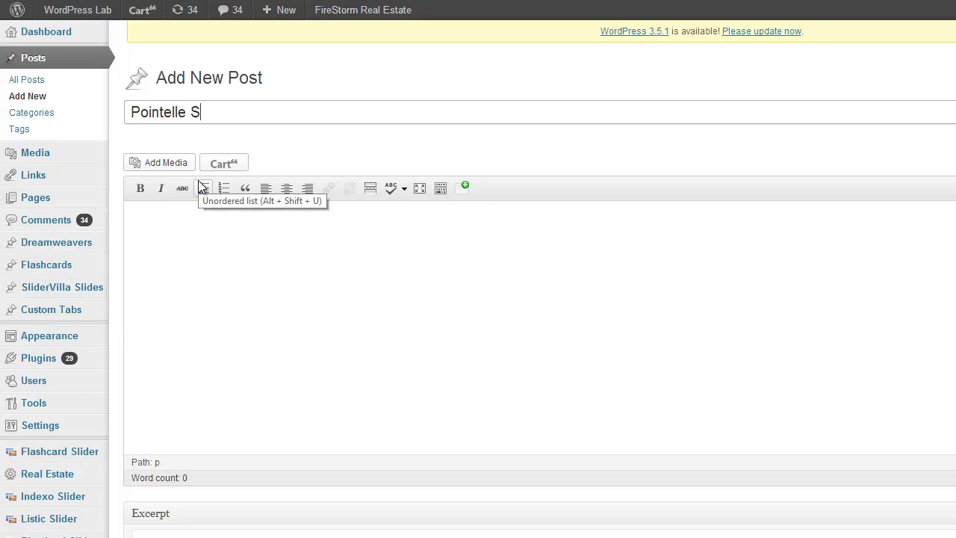
{"action": "type", "text": "lider video demo"}
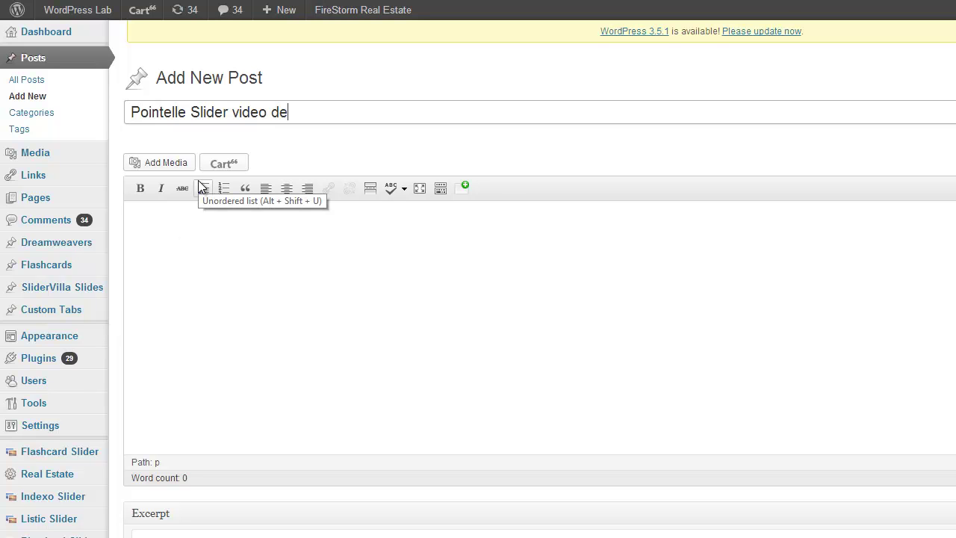